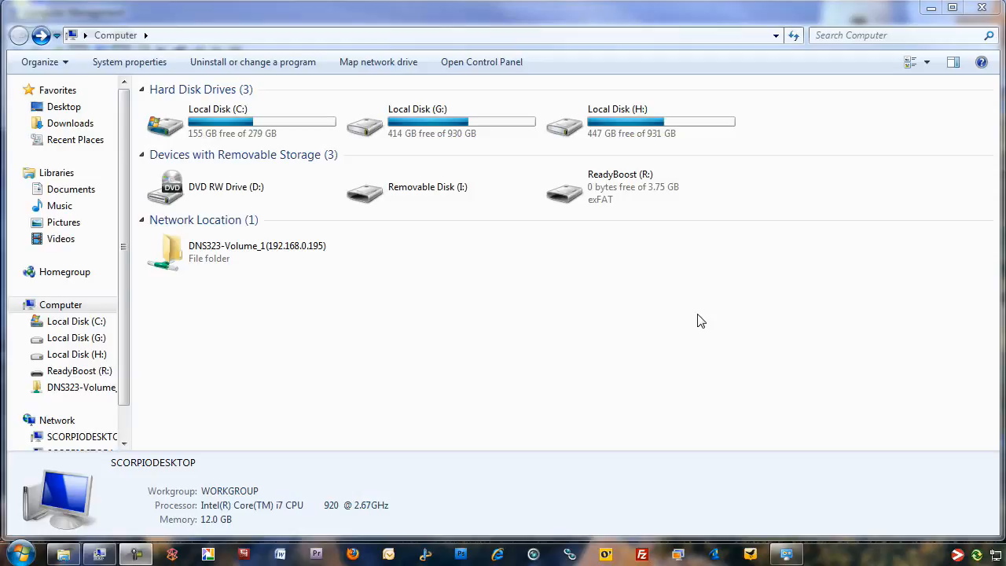
- Bring up the Computer Management console with Disk Management showing the computer's drives
click(18, 556)
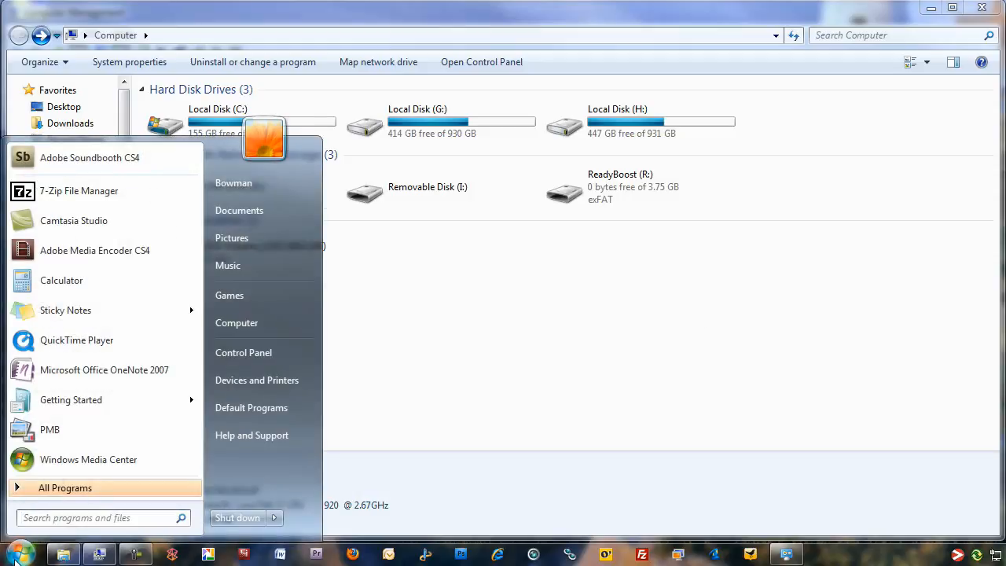
right_click(257, 333)
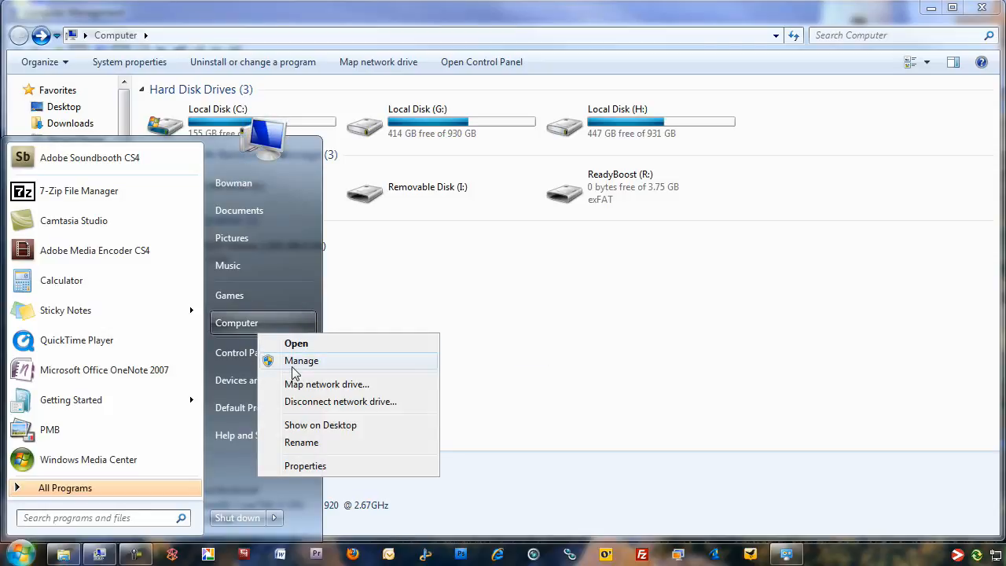
click(478, 363)
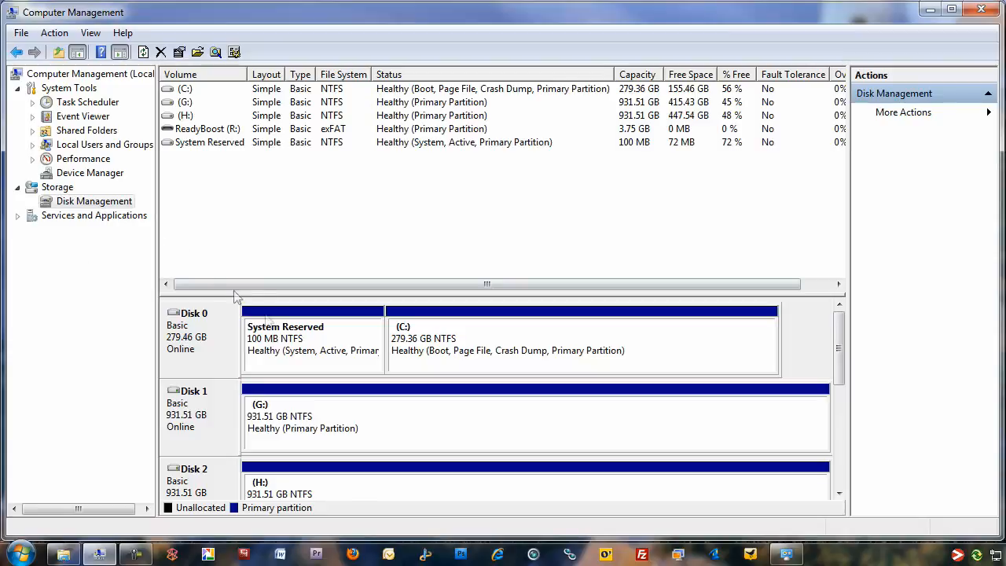
- Shrink the G: volume on Disk 1 by 1024 MB
click(475, 403)
right_click(475, 401)
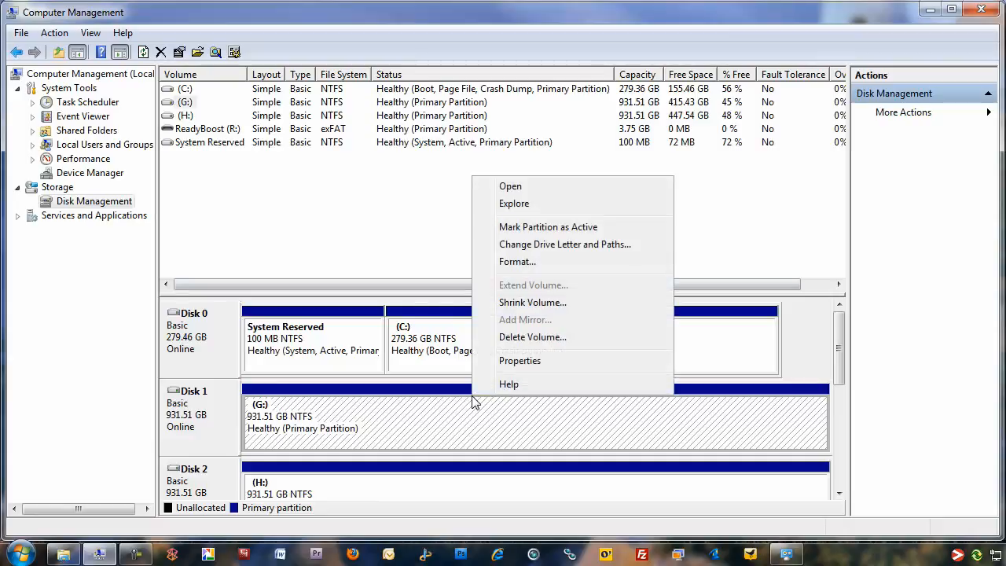
click(531, 302)
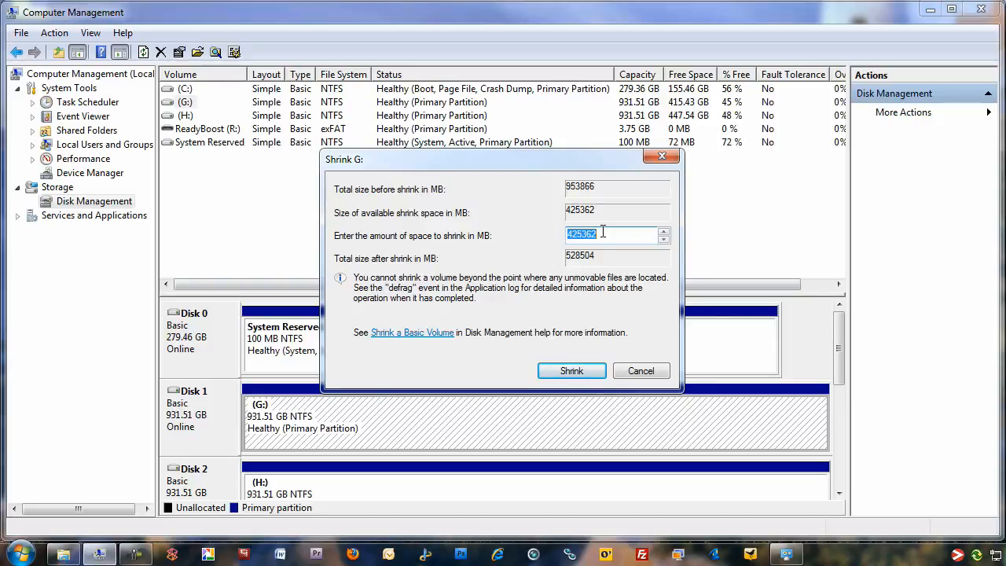
text(1024)
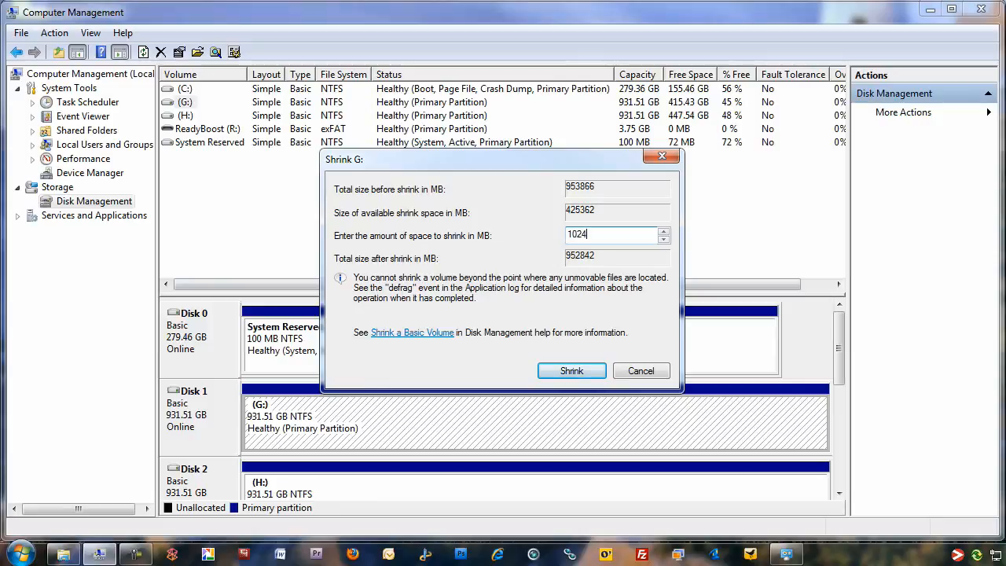
click(562, 372)
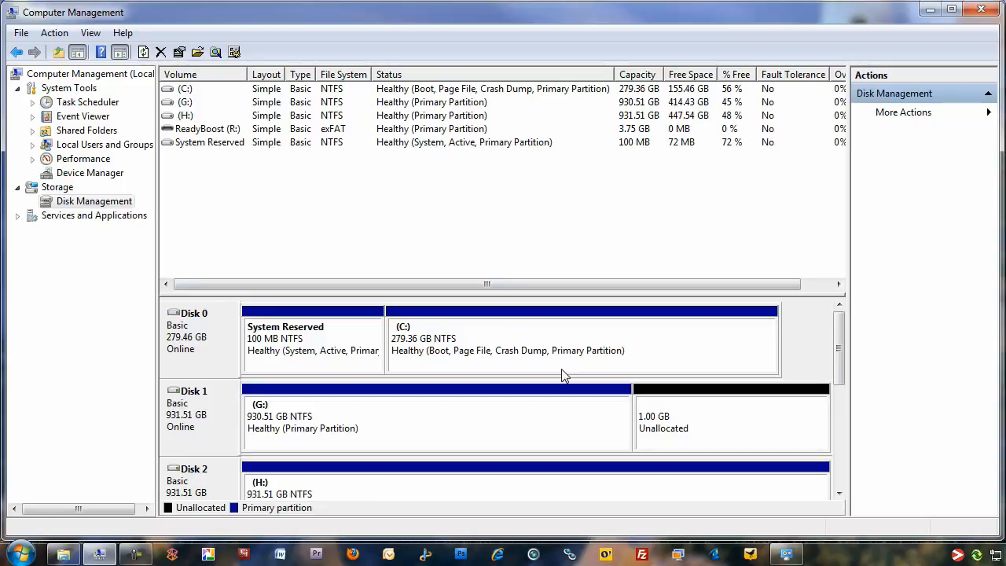
- Set up a new simple volume of 1024 MB in Disk 1's unallocated space and assign it drive letter X
click(694, 403)
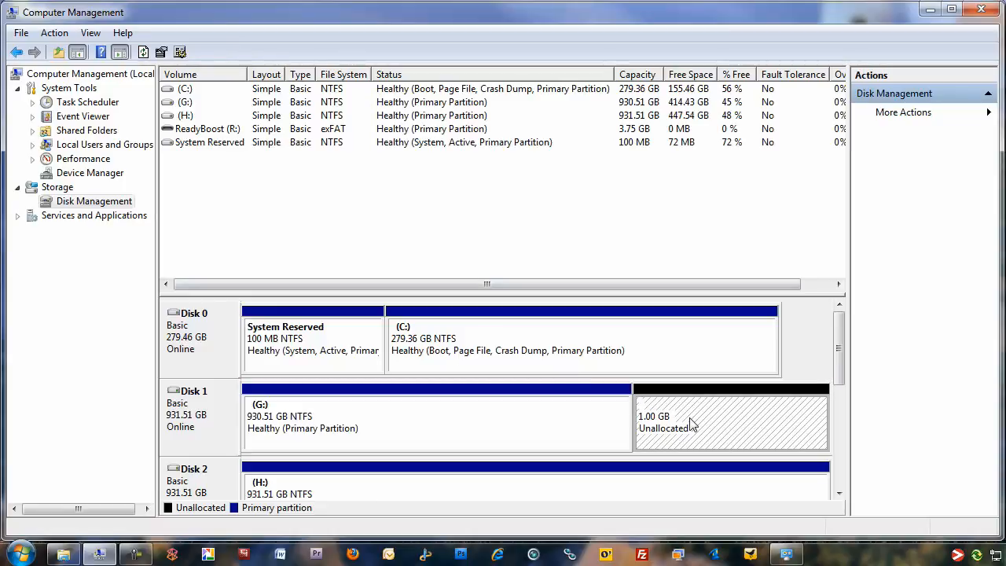
right_click(692, 420)
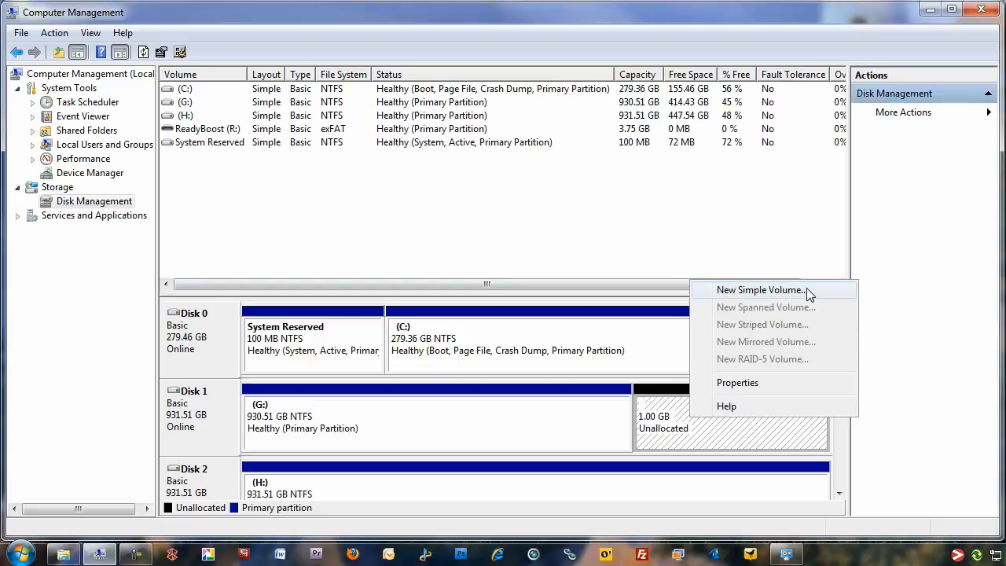
click(760, 290)
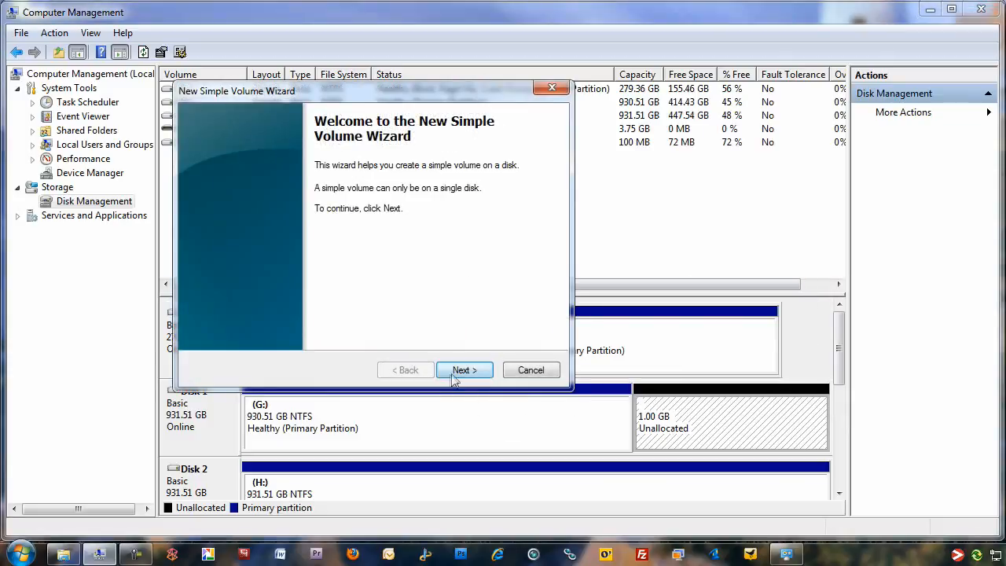
click(464, 370)
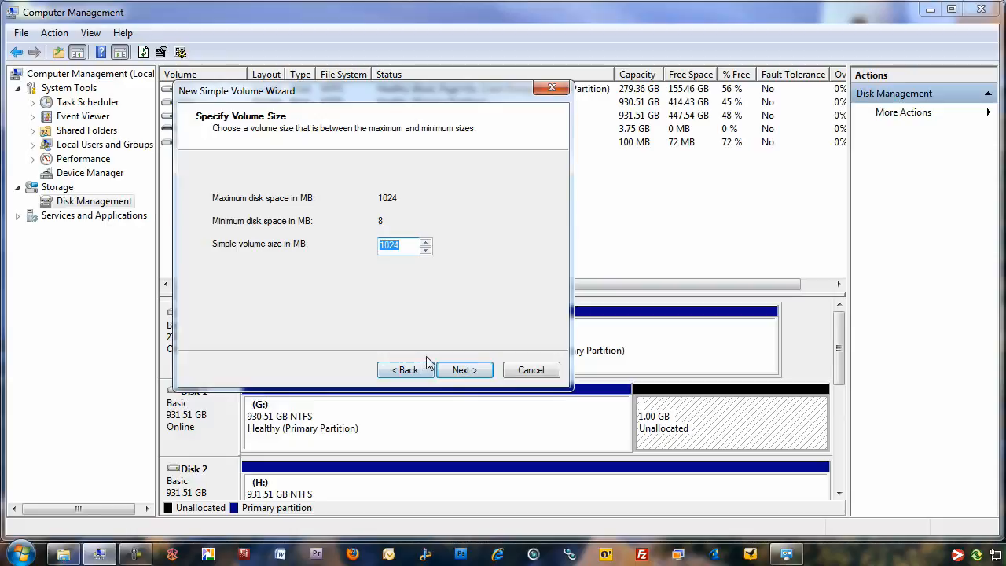
click(464, 370)
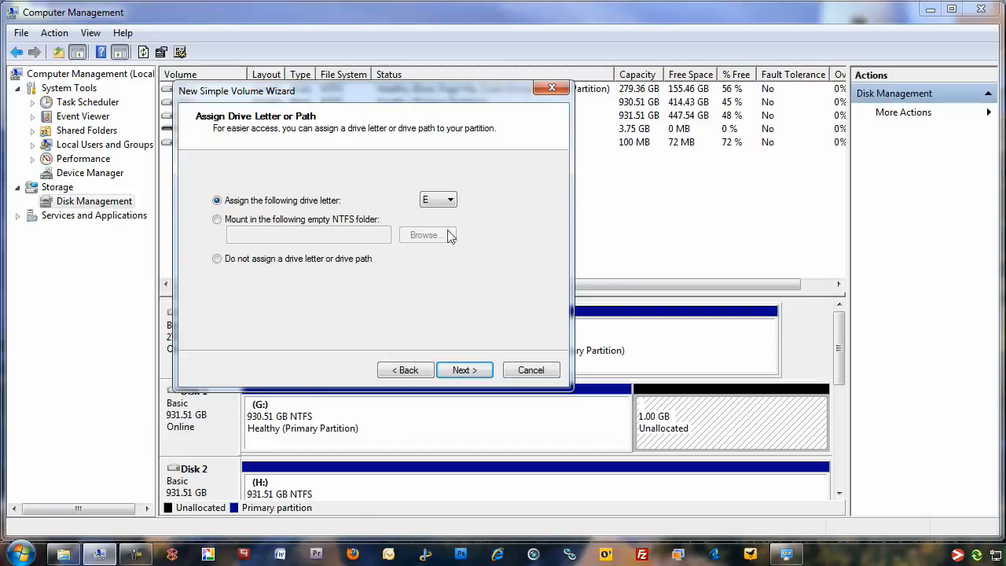
click(451, 202)
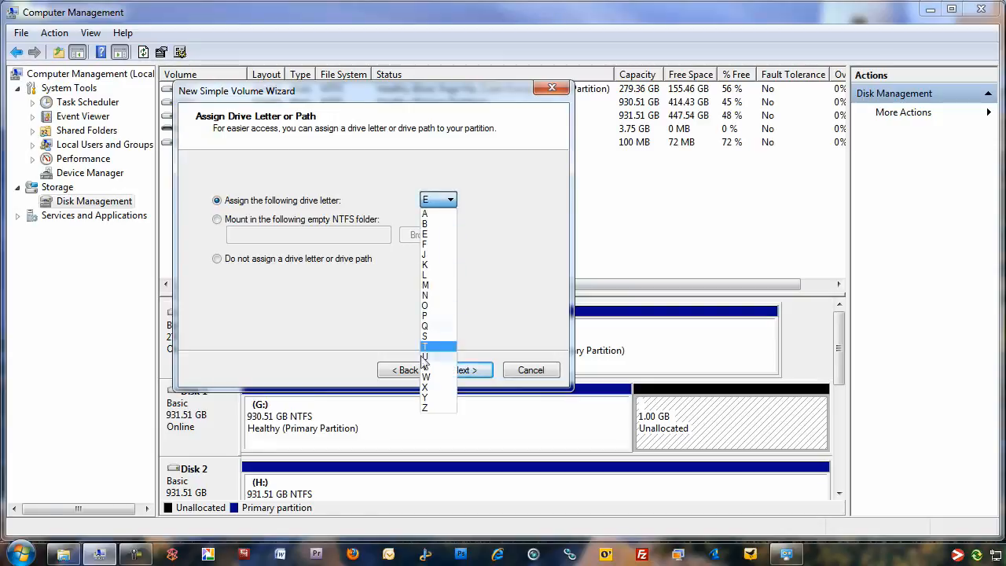
click(438, 395)
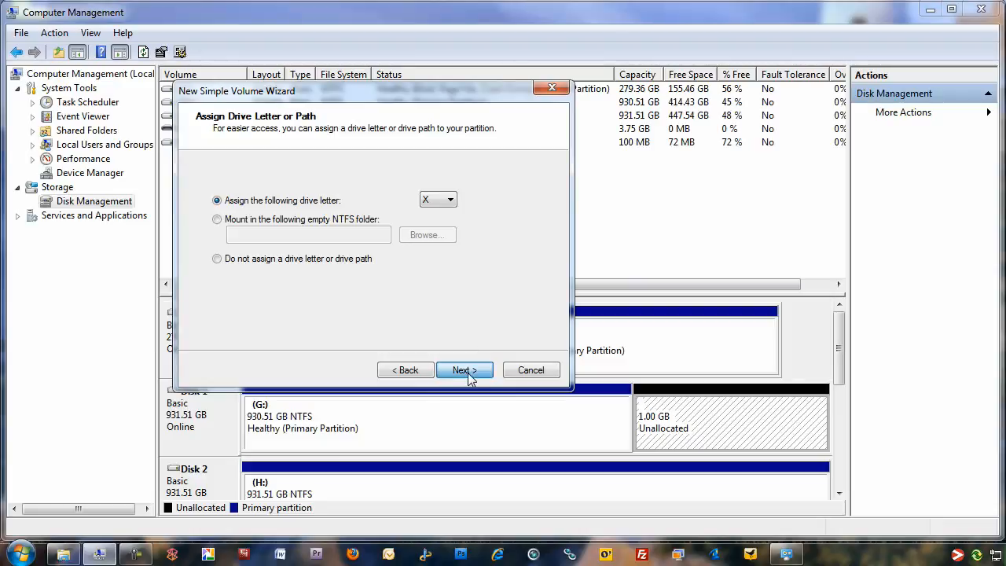
click(465, 371)
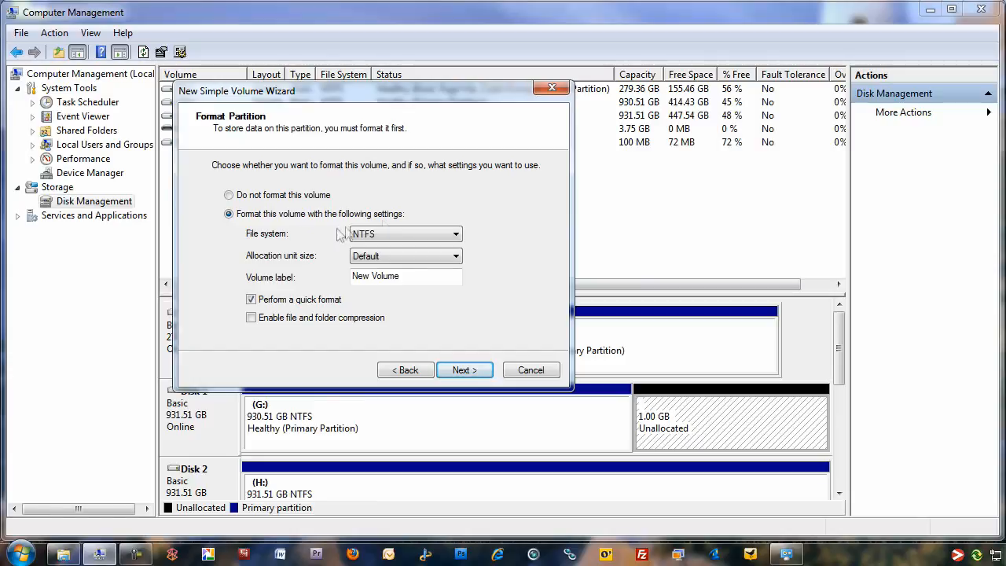
- Choose NTFS with the default allocation unit size for the new volume and label it Screencast
click(412, 233)
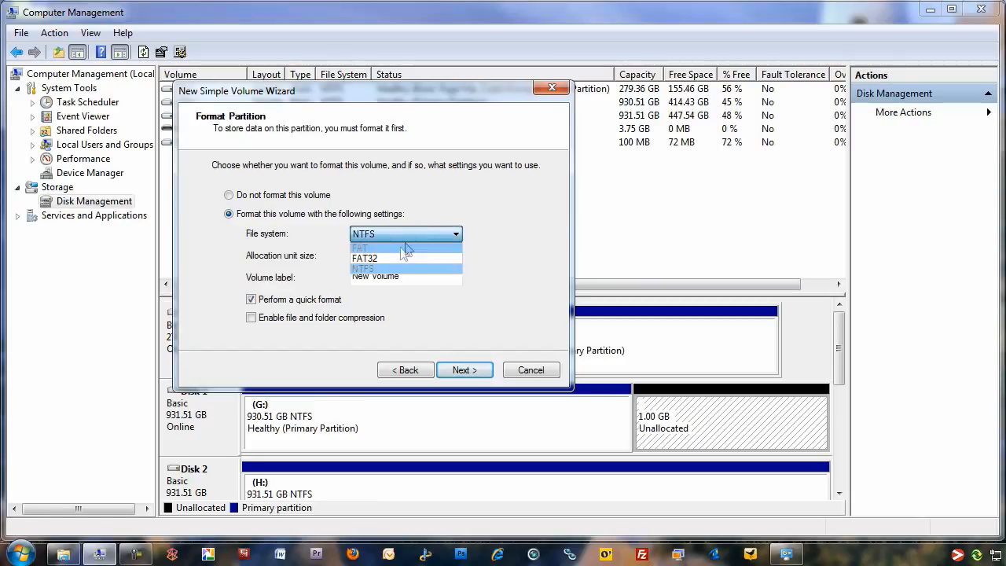
click(385, 270)
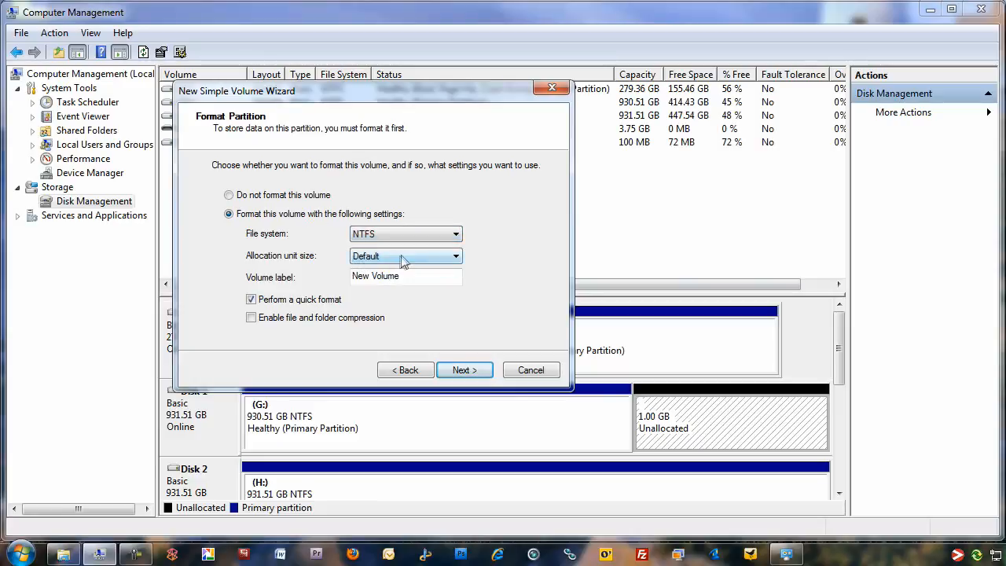
click(400, 259)
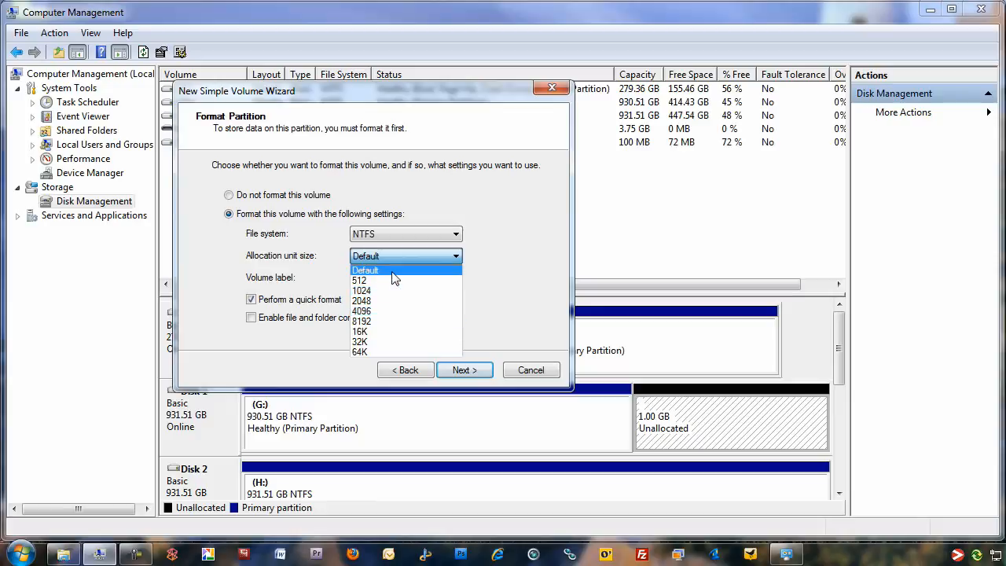
click(392, 272)
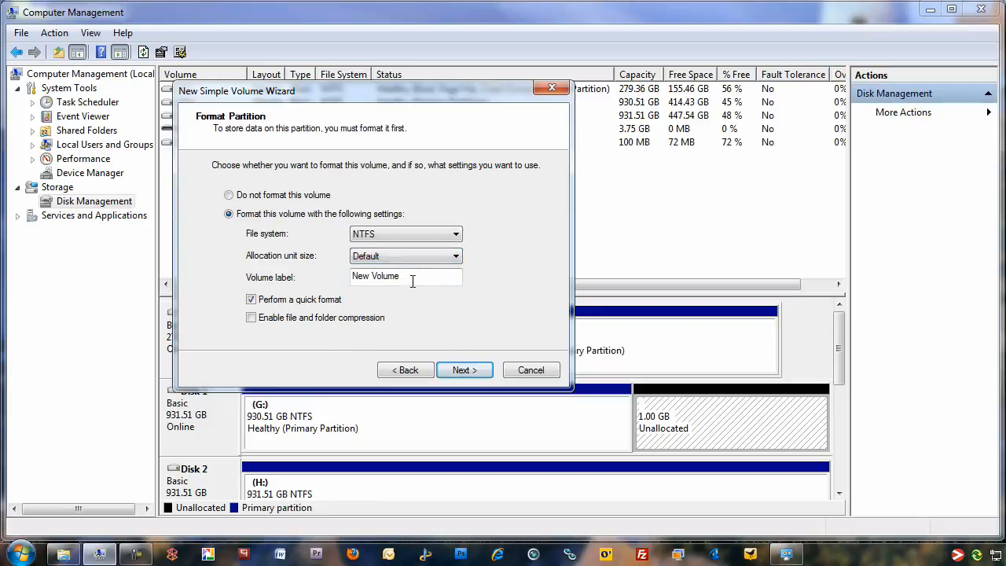
drag(413, 281, 264, 265)
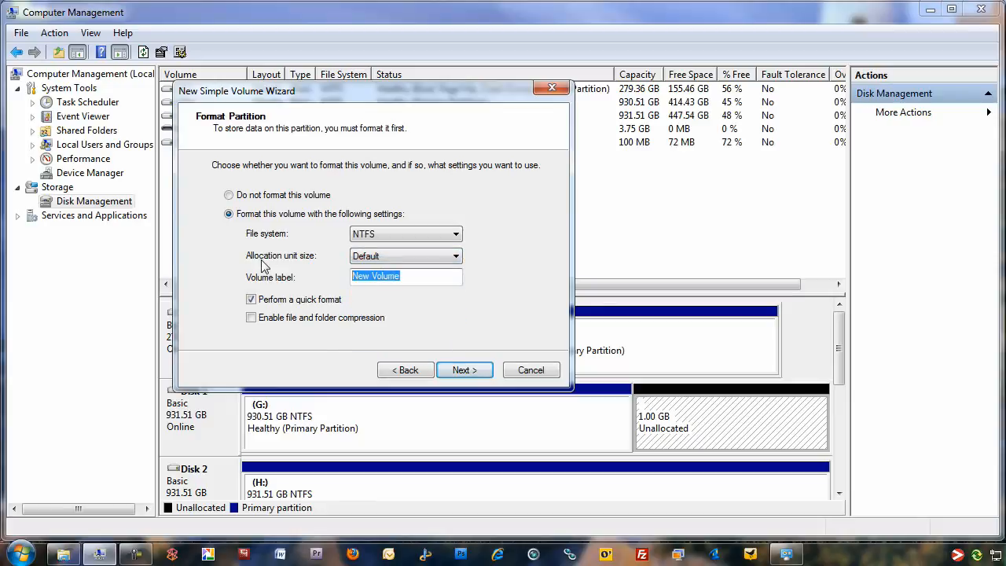
text(Sceen)
key(BackSpace)
key(BackSpace)
key(BackSpace)
text(re)
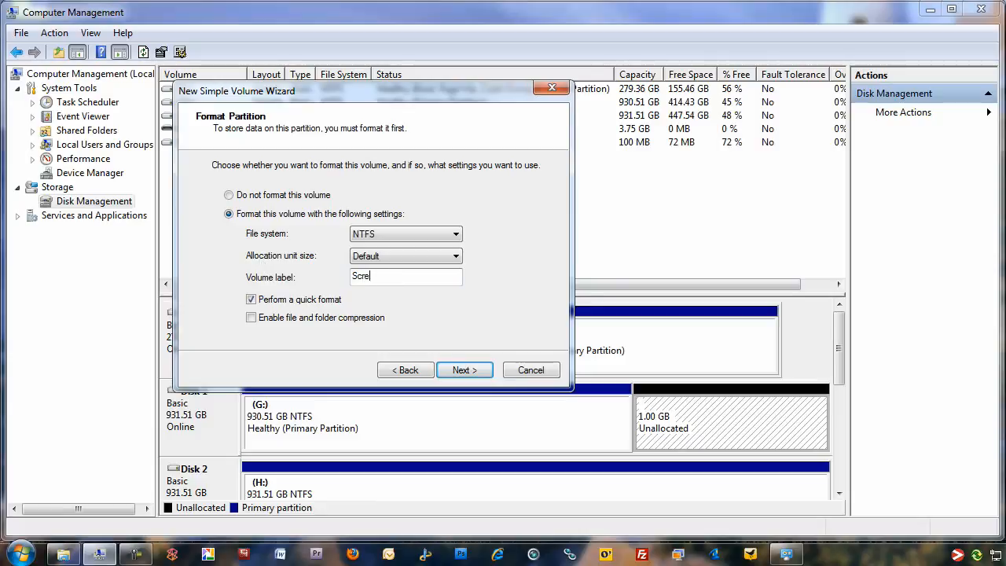
text(encast)
- Enable file and folder compression for the new volume and complete its creation
click(252, 318)
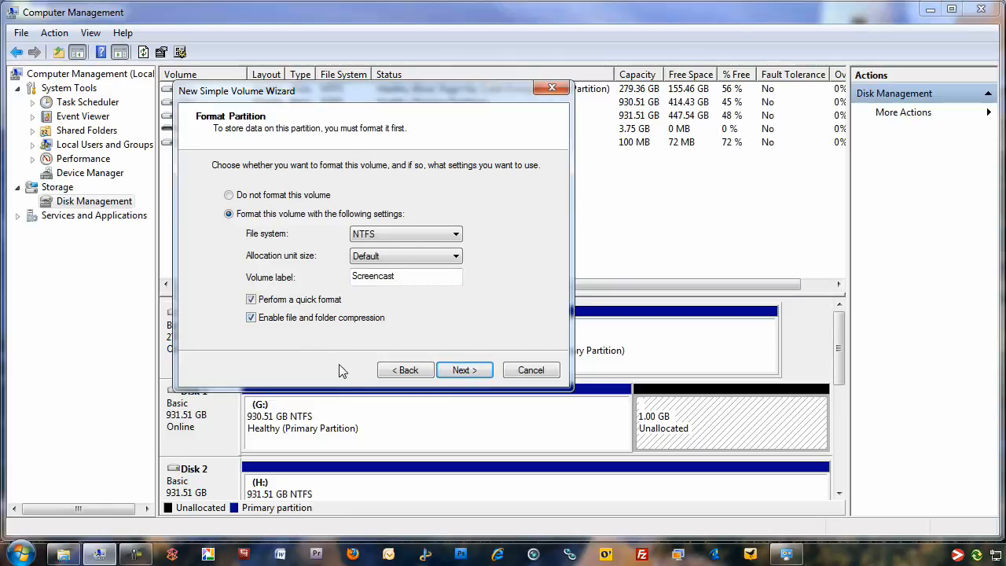
click(465, 370)
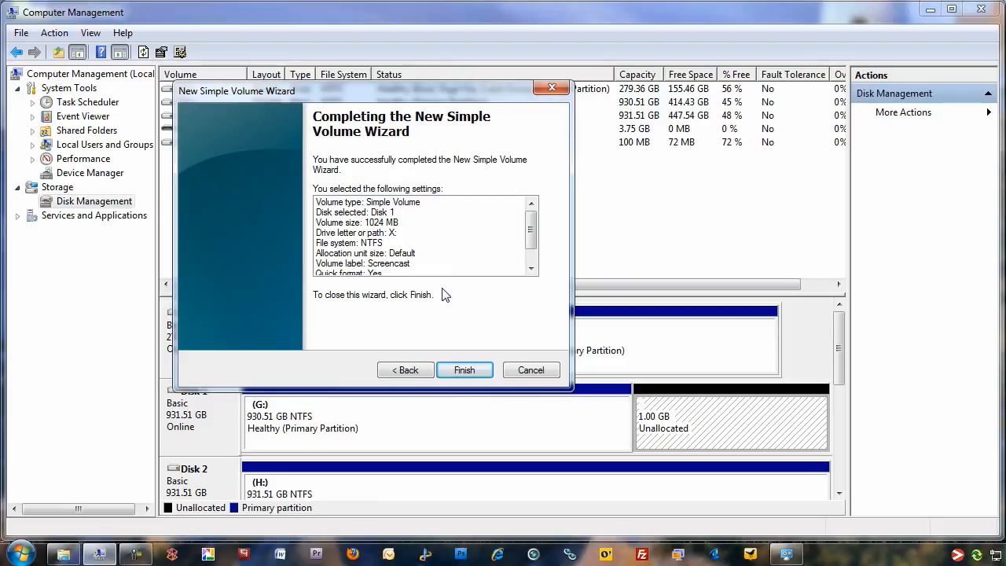
click(461, 370)
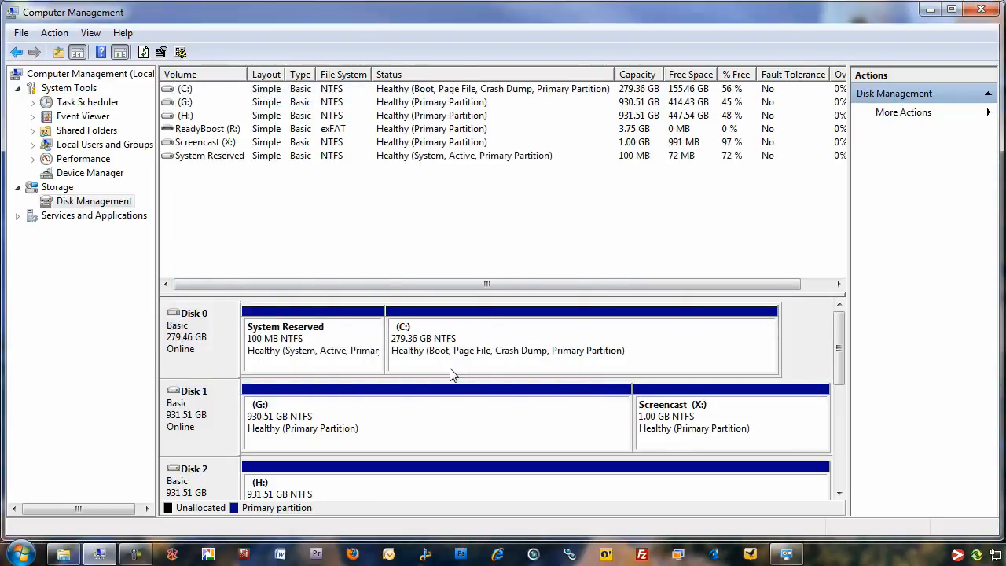
- Switch to Windows Explorer, look inside the Screencast (X:) drive and return to the drive overview
click(63, 554)
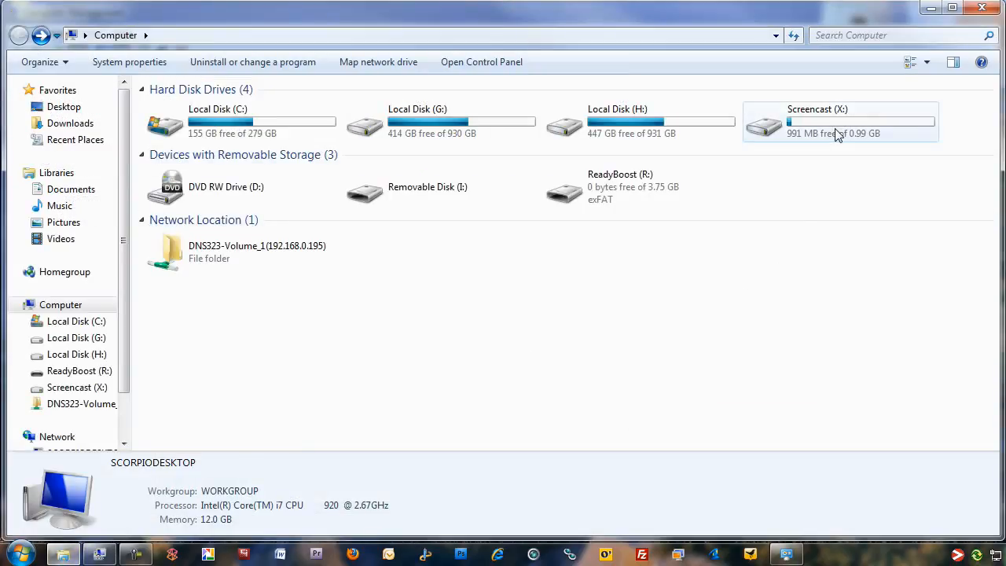
mouse_move(838, 135)
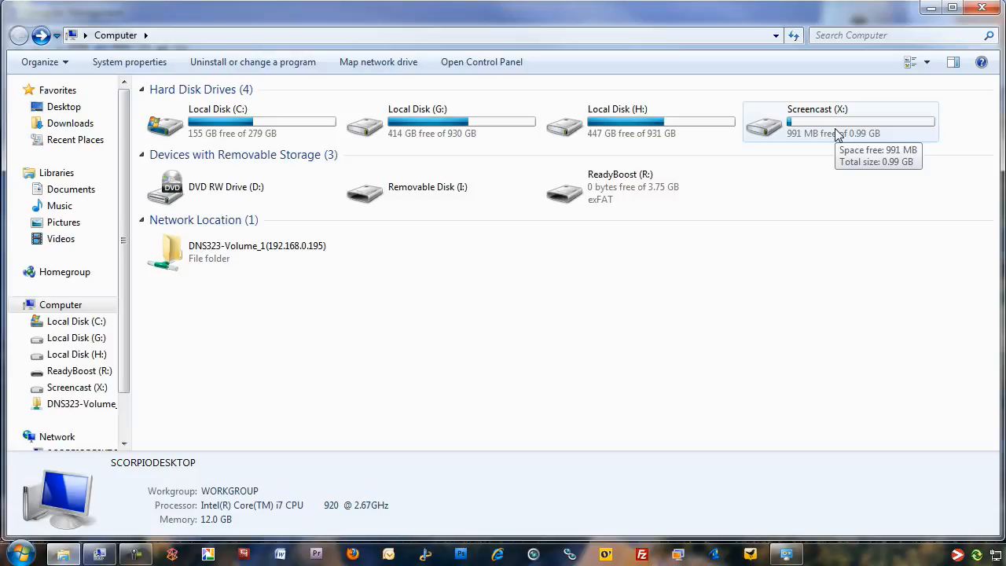
double_click(839, 136)
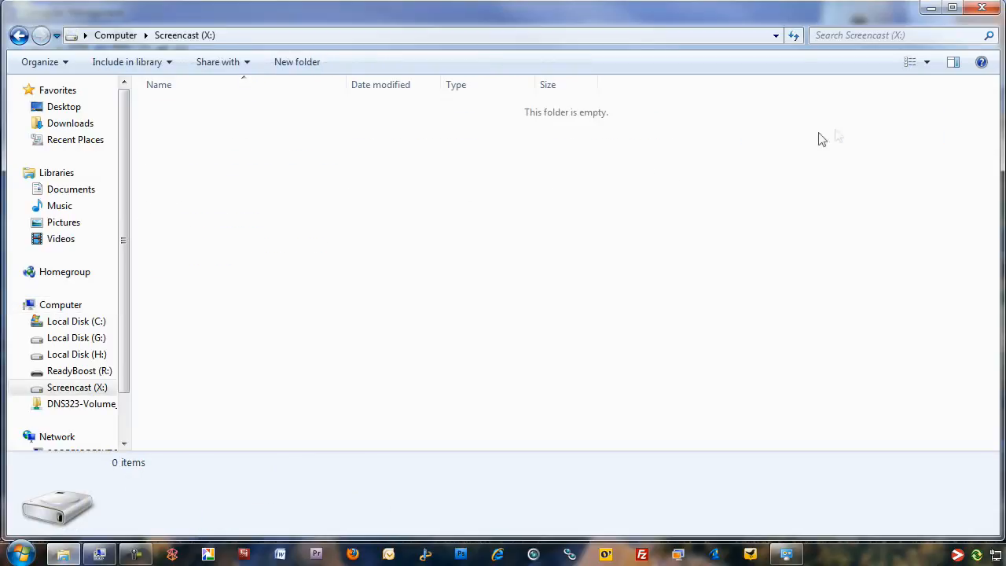
click(19, 36)
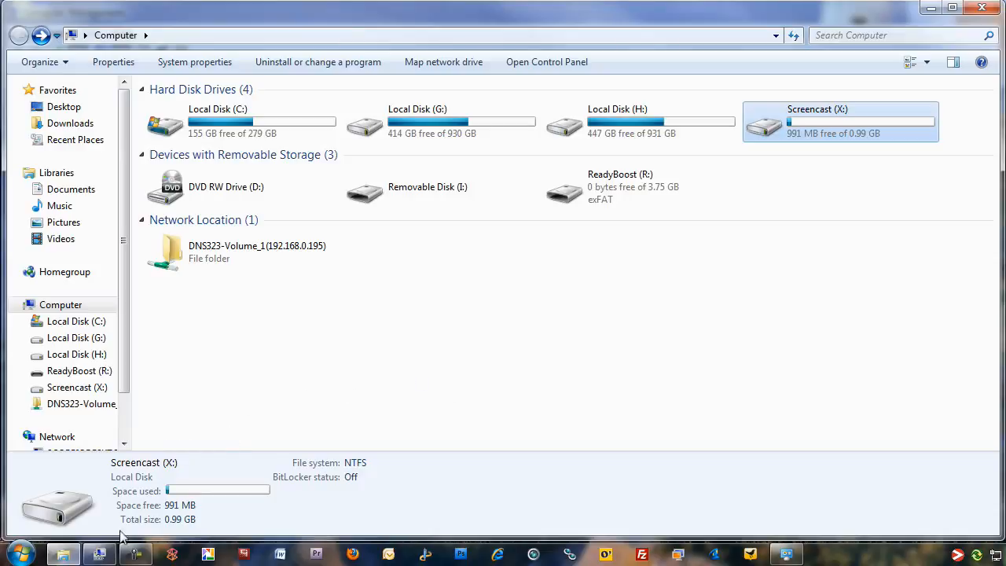
- Switch back to Computer Management and delete the Screencast (X:) volume, accepting the loss of its data
click(99, 555)
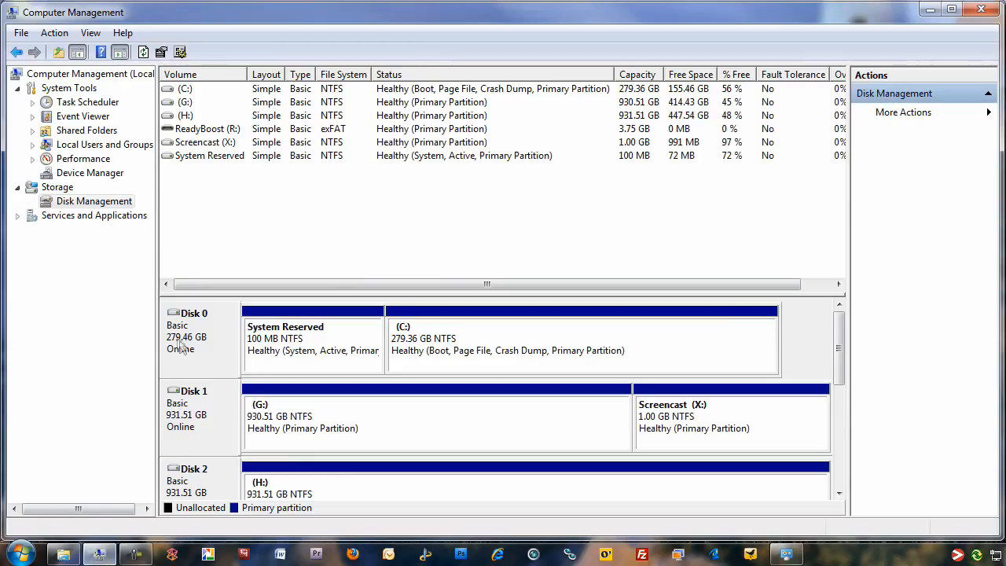
click(740, 432)
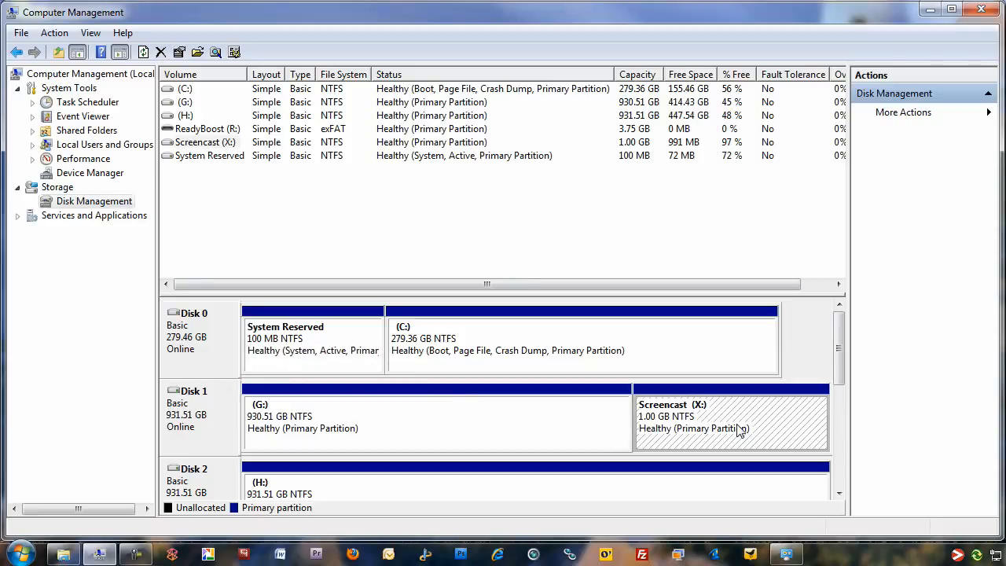
right_click(739, 429)
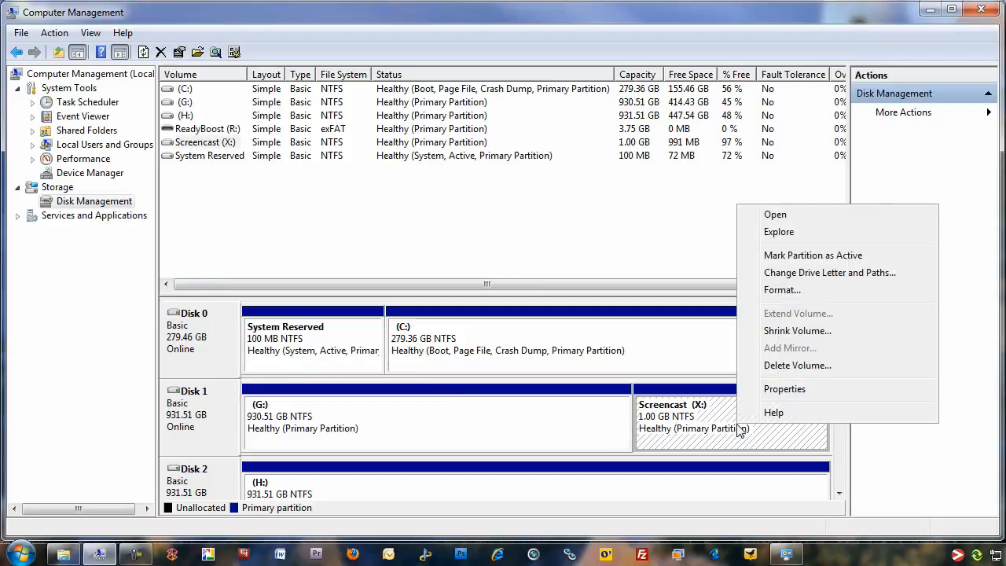
click(797, 365)
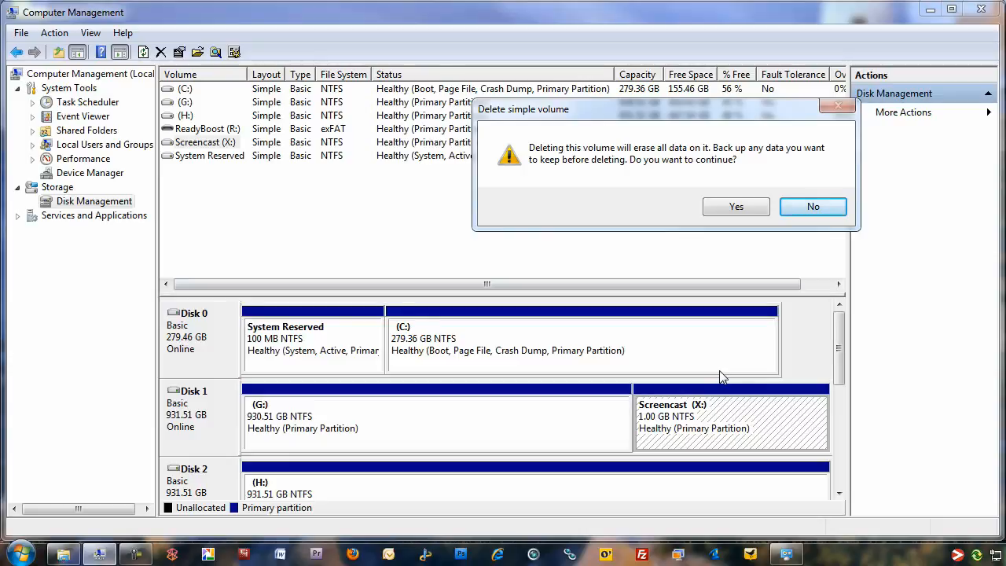
click(752, 207)
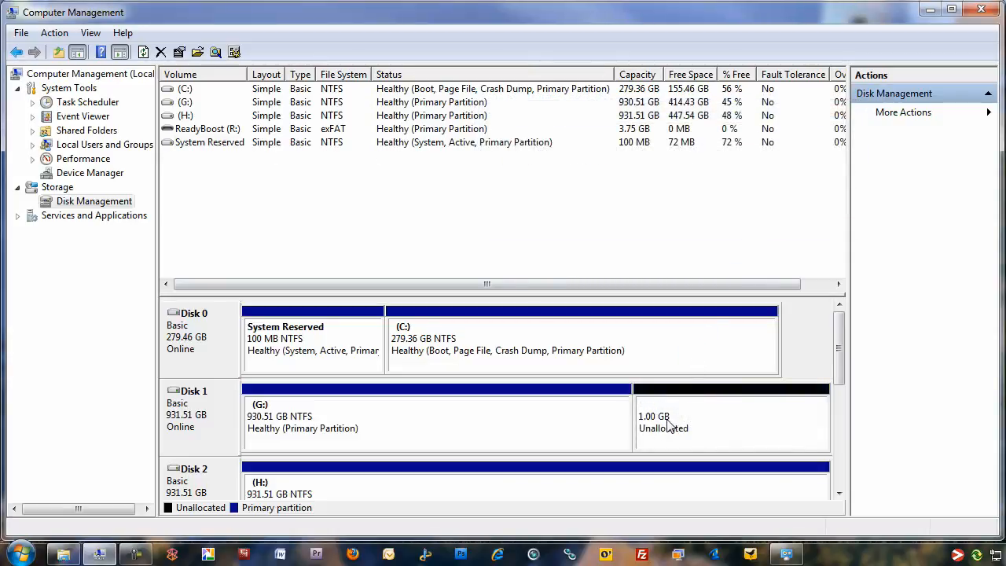
- Extend the G: volume with the 1024 MB of unallocated space on Disk 1
click(560, 423)
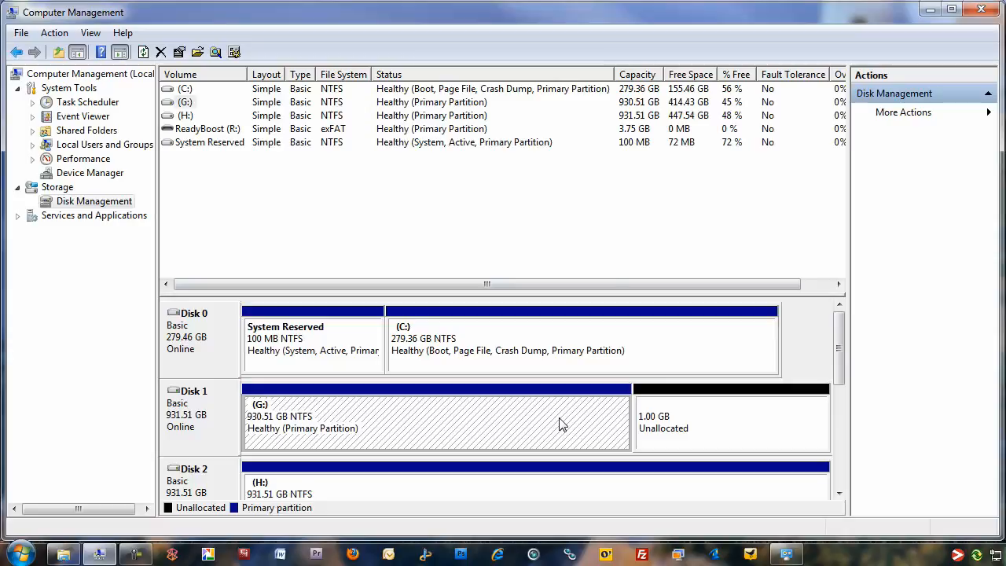
right_click(561, 423)
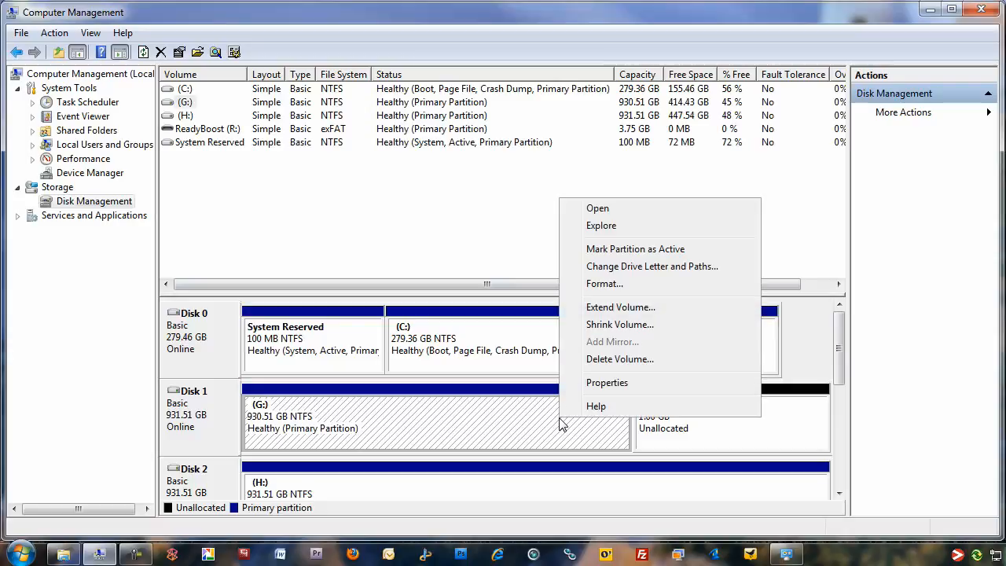
click(644, 308)
click(471, 384)
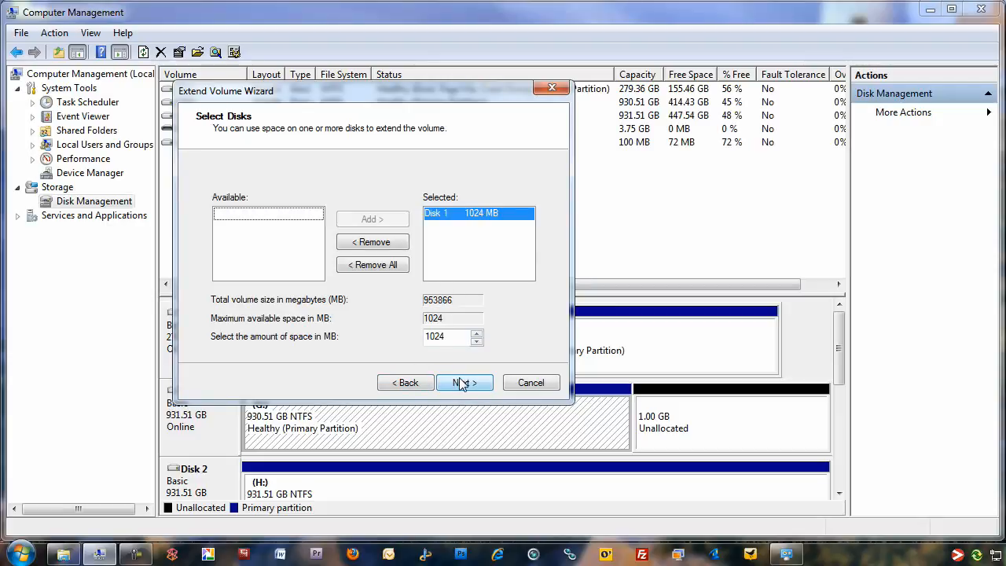
click(462, 383)
click(462, 384)
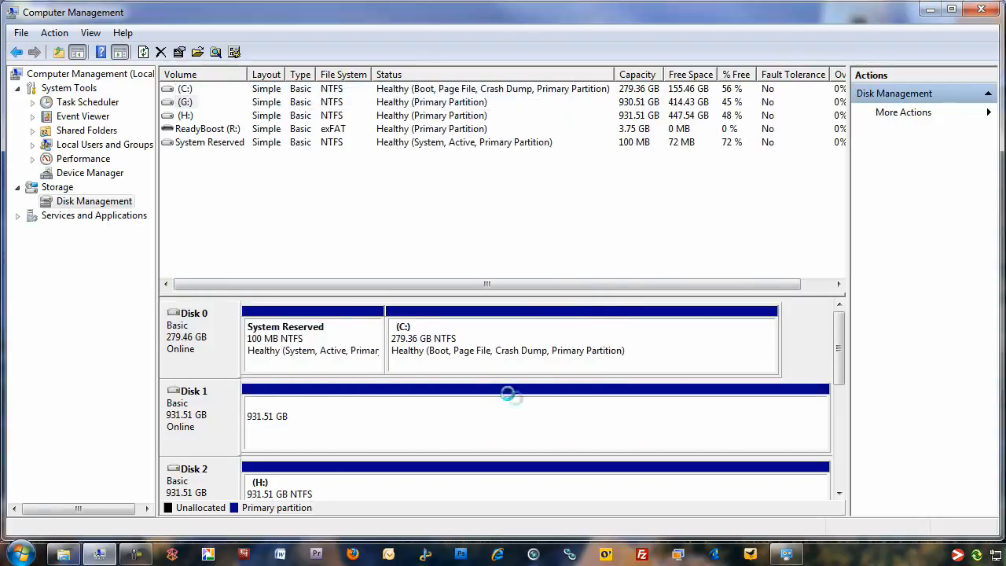